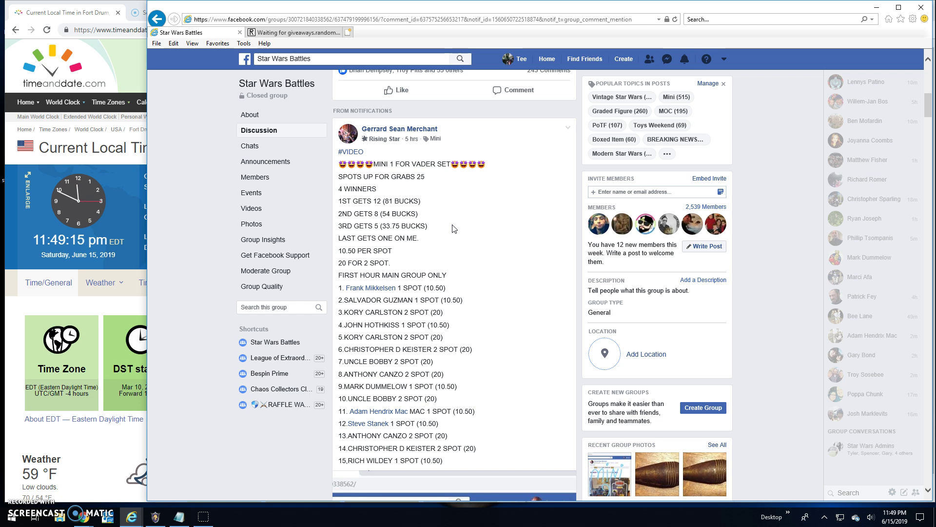
scroll(453, 229, down, 1)
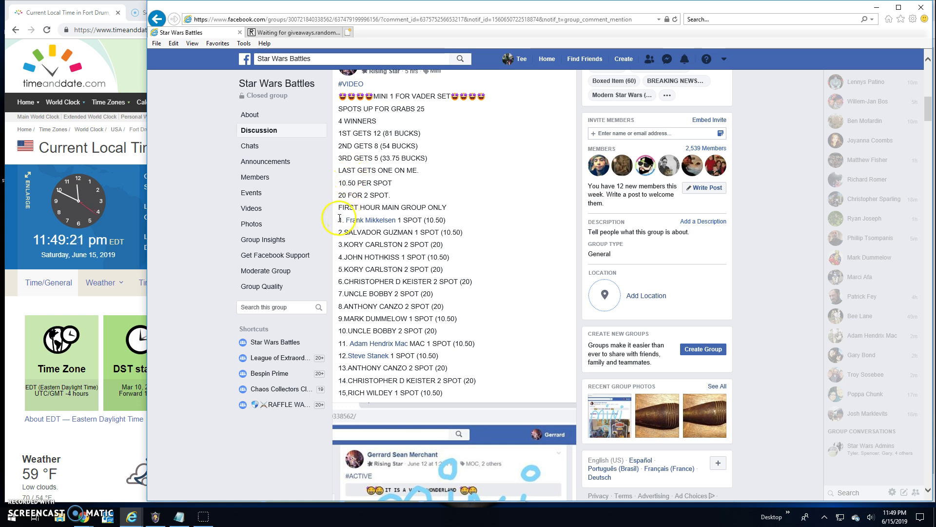
Copy entry lines 1–15 from the Vader post and place the cursor in its comment box
drag(338, 220, 453, 395)
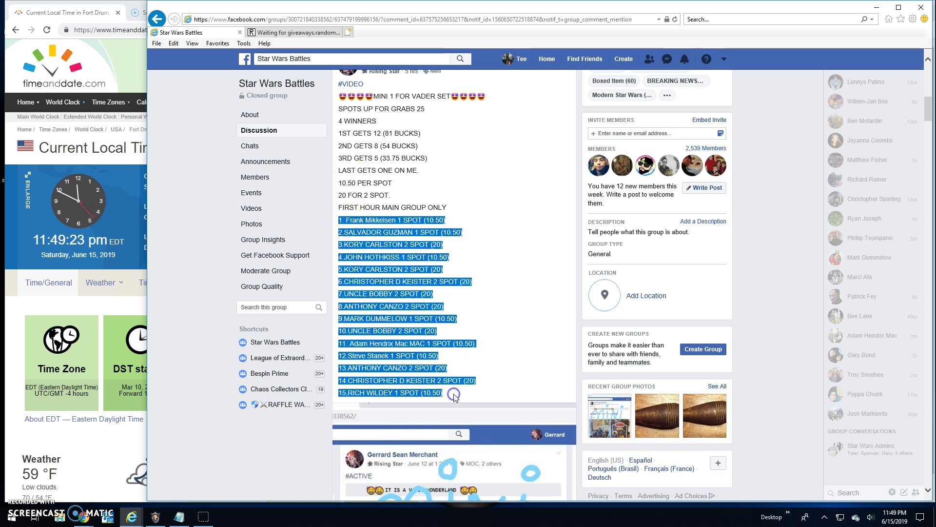
click(520, 300)
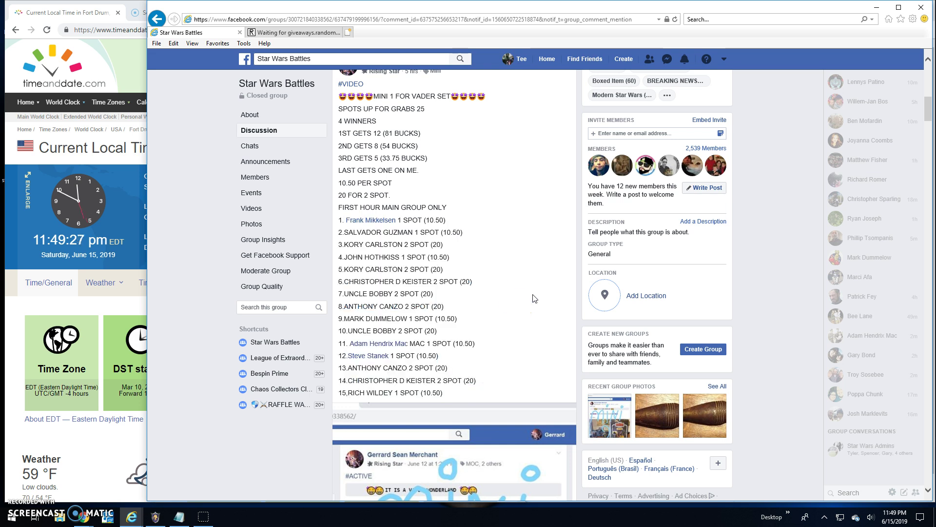
scroll(533, 299, down, 5)
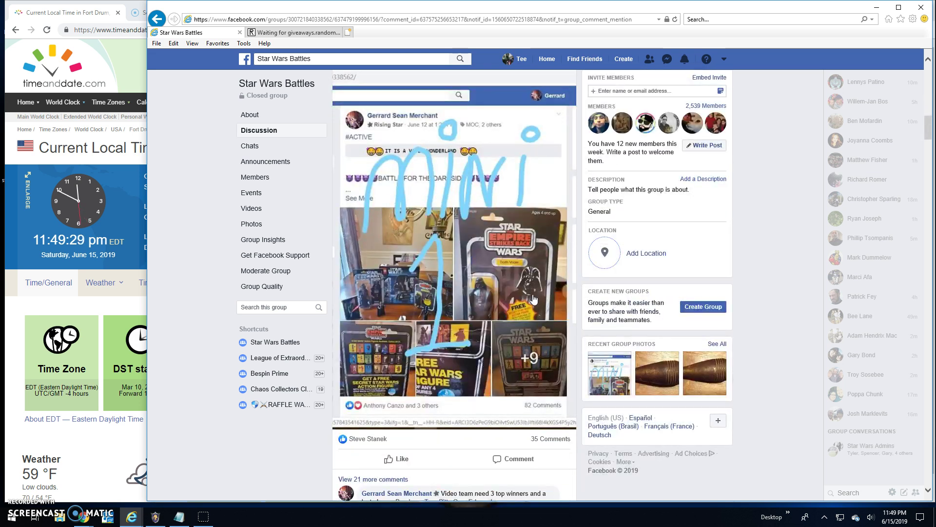
scroll(533, 299, down, 4)
click(435, 352)
text(Live! 1149 pm)
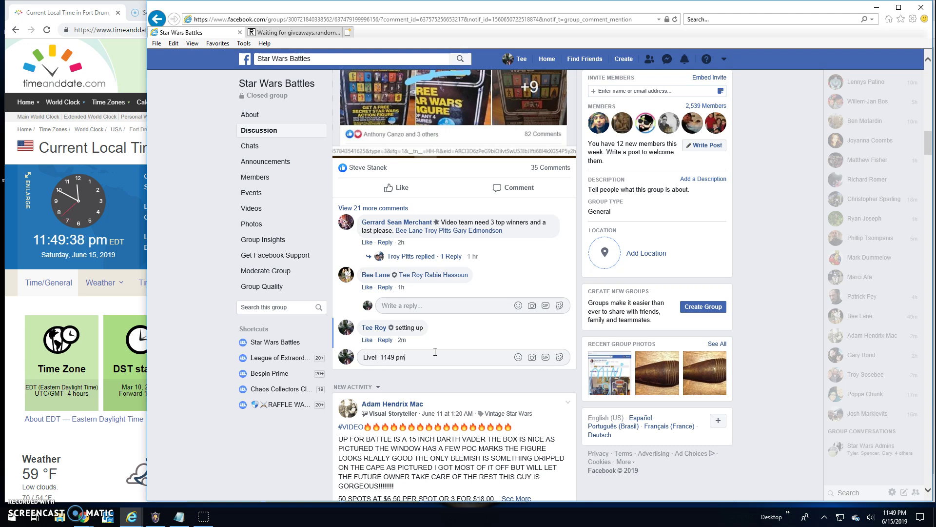
Post 'Live! 1149 pm' as the start comment under the Star Wars Battles giveaway post
key(Return)
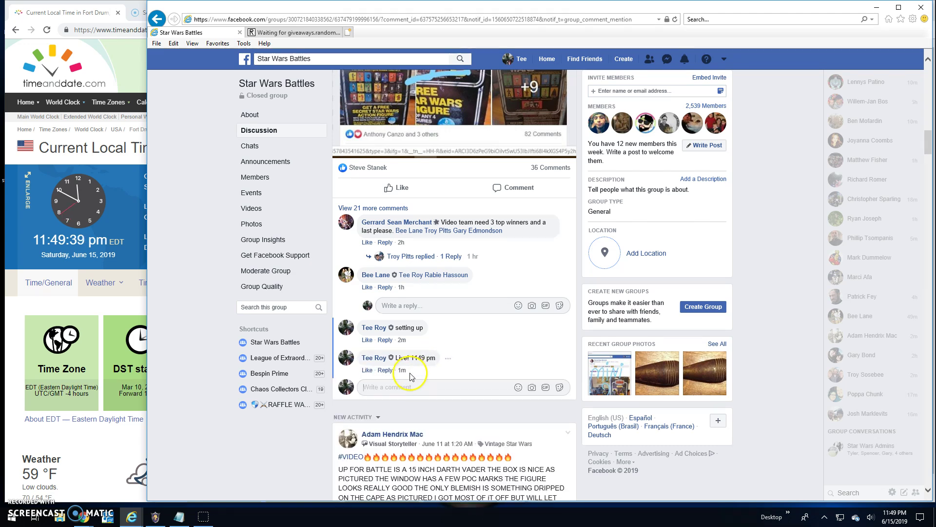
Paste the 15 Facebook entries into the random.org Entries box
click(291, 34)
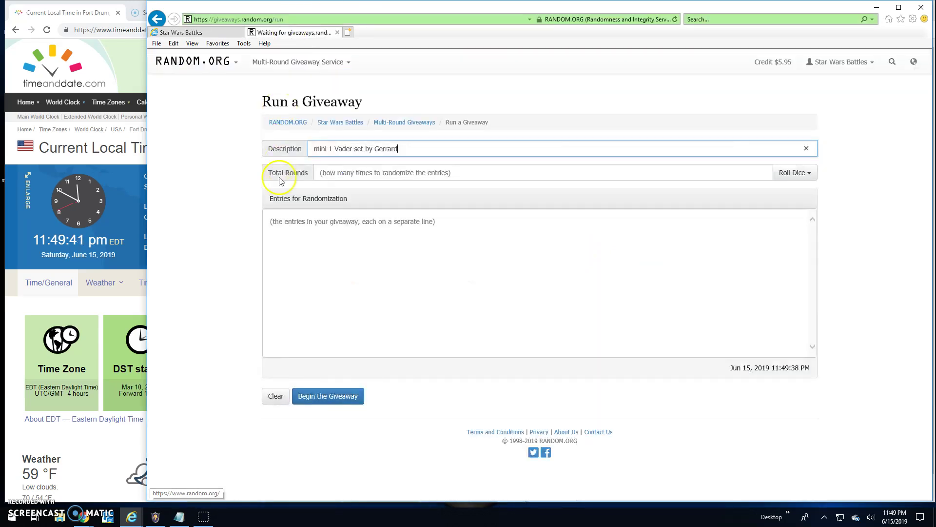
click(291, 233)
key(ctrl+v)
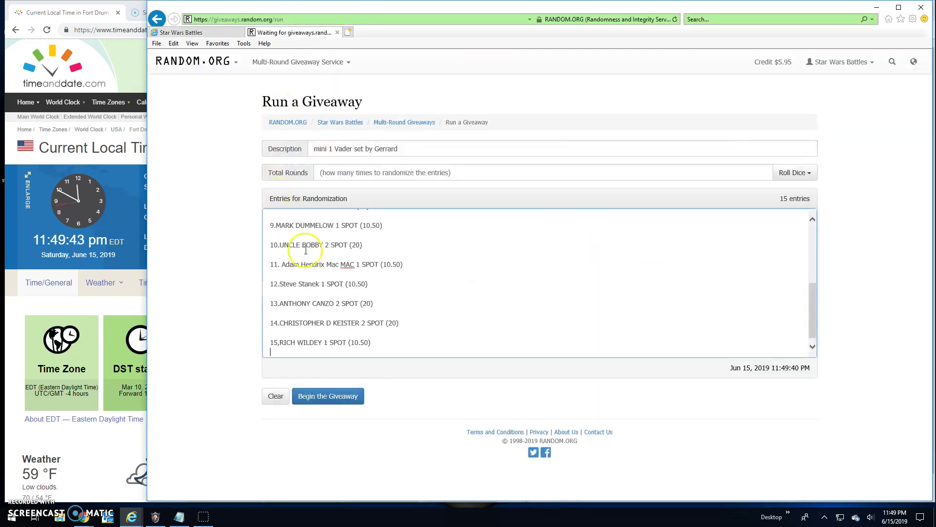
scroll(355, 316, up, 2)
scroll(355, 317, up, 3)
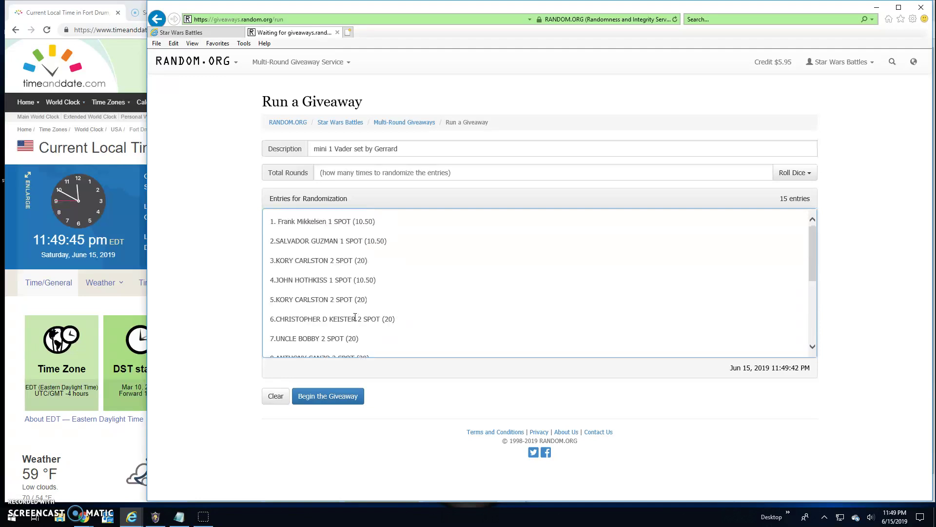
Roll 2d6 twice to get 7 total rounds, then begin the giveaway
click(794, 173)
click(762, 191)
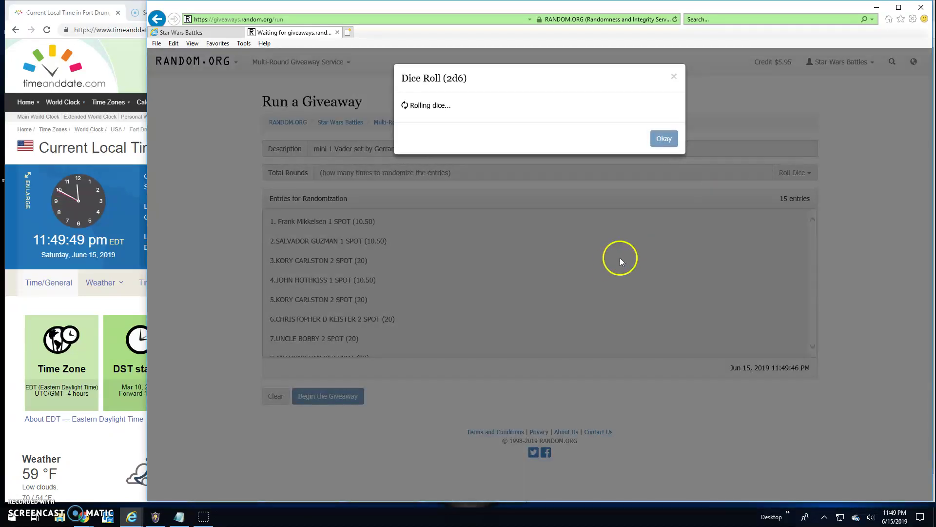
click(664, 182)
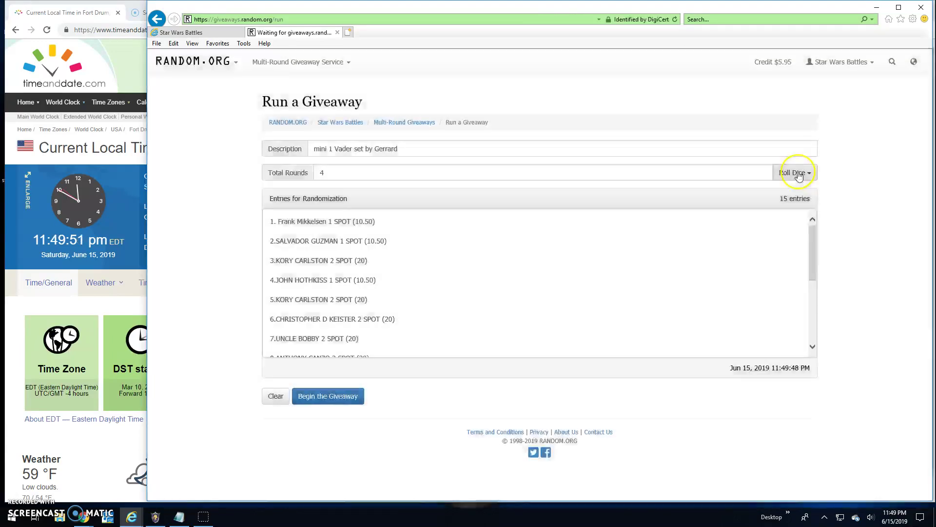
click(794, 172)
click(762, 192)
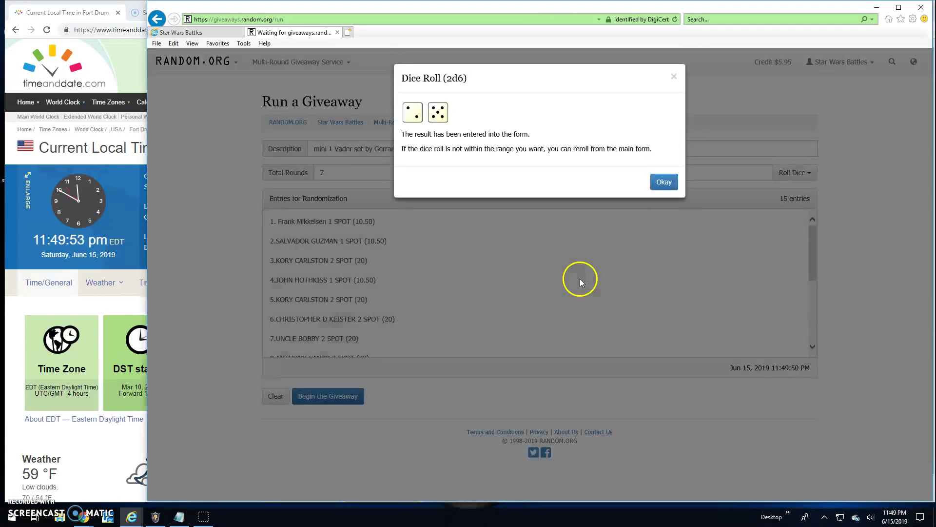
click(664, 182)
click(359, 396)
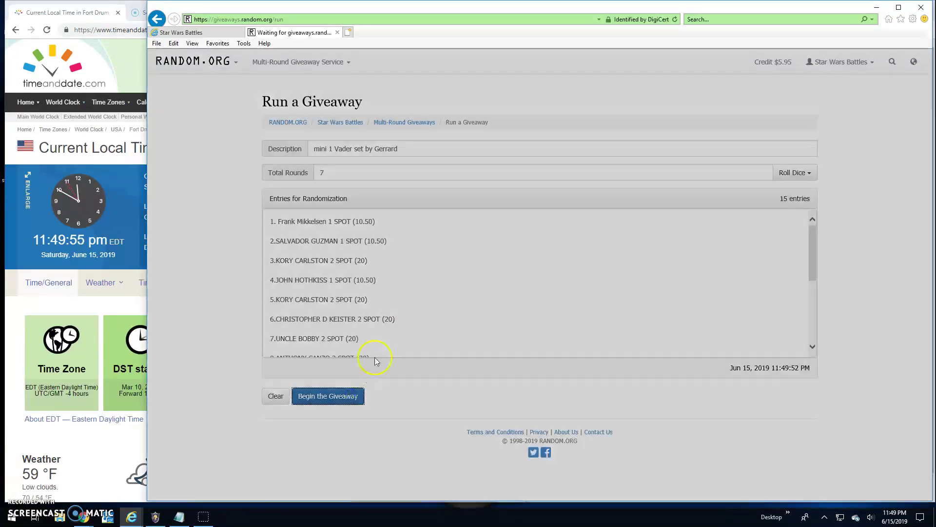
Reveal Round #1 and run rounds 2 through 6, then return to the Facebook group
click(623, 188)
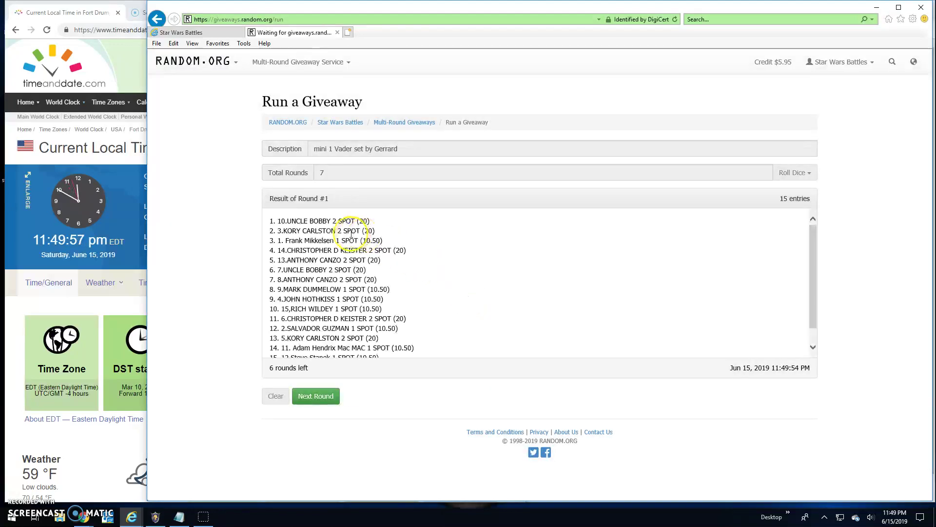
scroll(339, 228, down, 2)
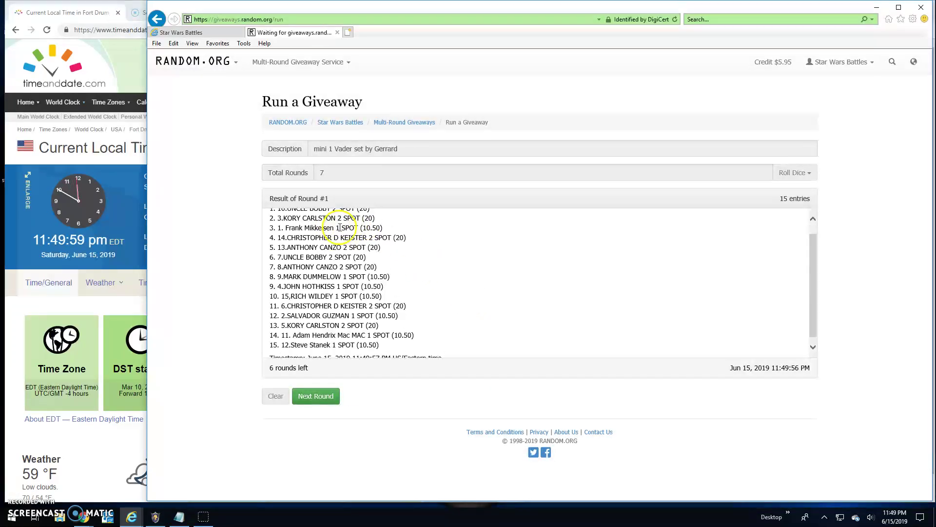
click(317, 396)
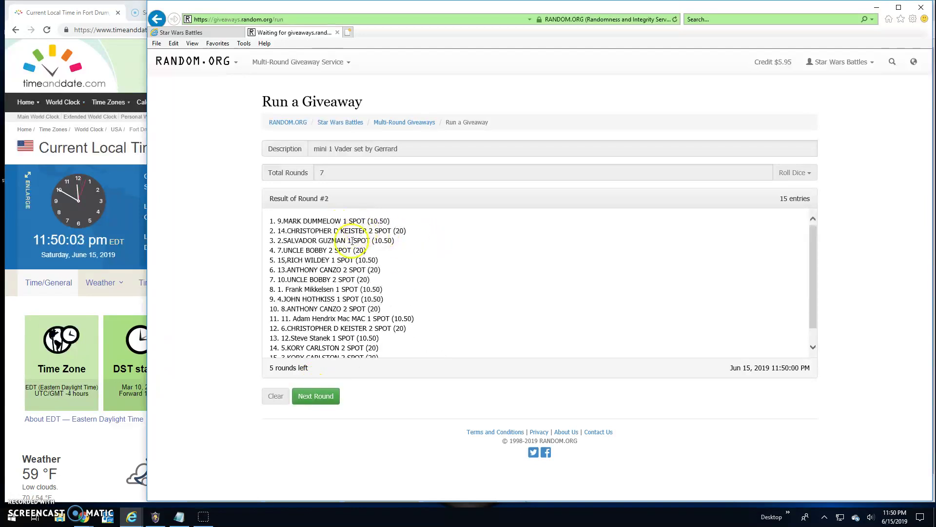
scroll(352, 240, down, 2)
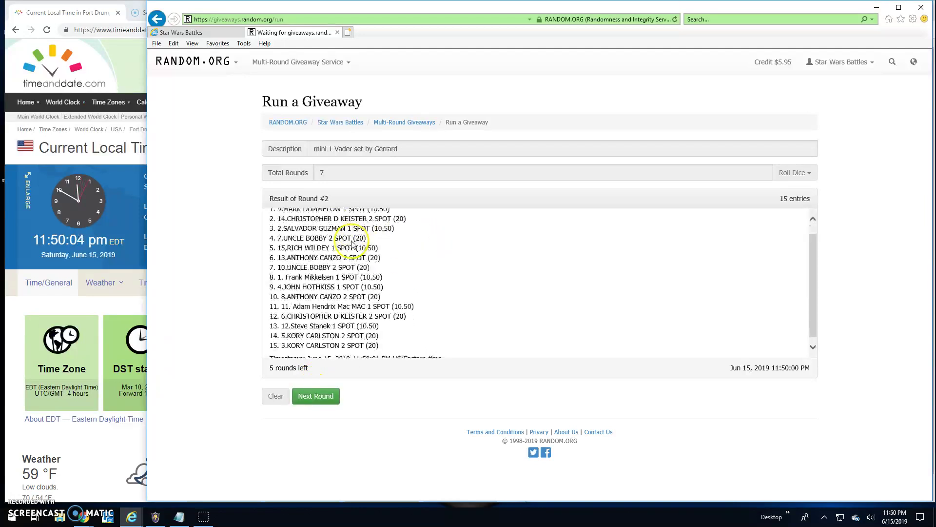
click(319, 400)
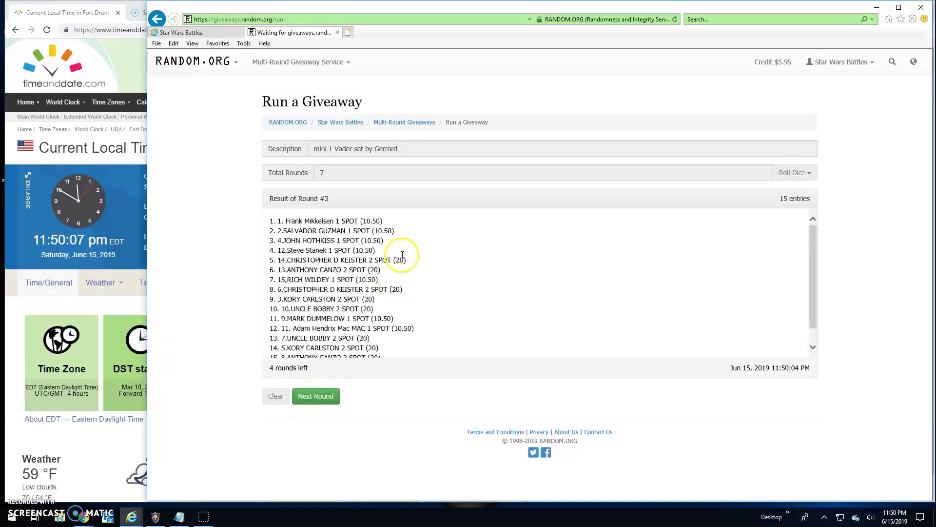
scroll(333, 258, down, 2)
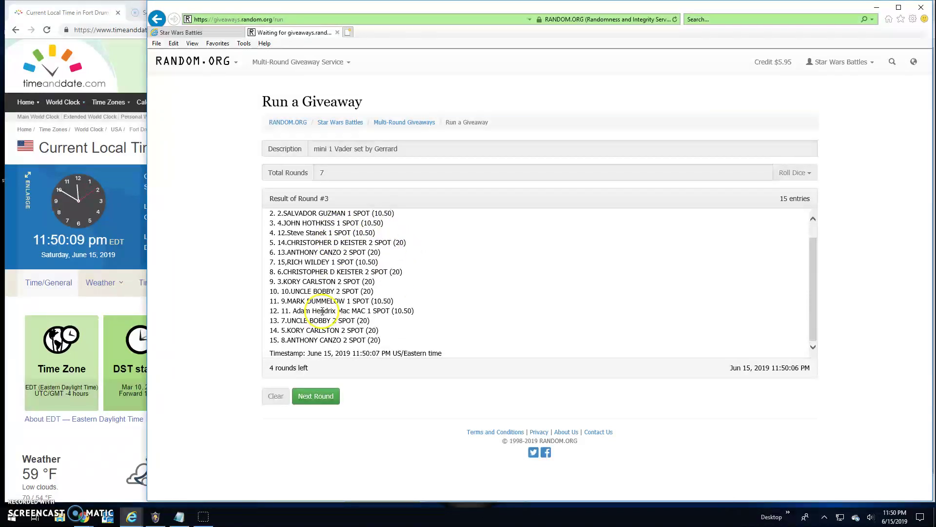
click(315, 396)
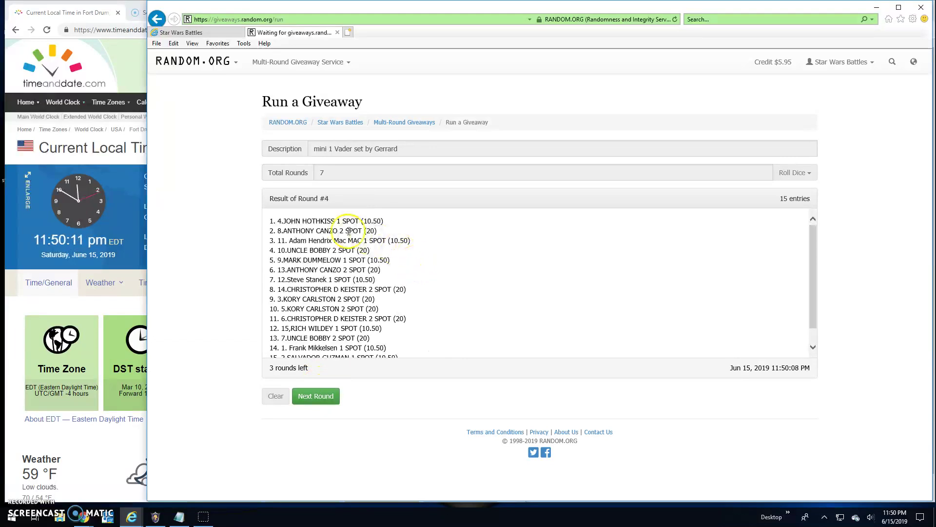
scroll(337, 243, down, 2)
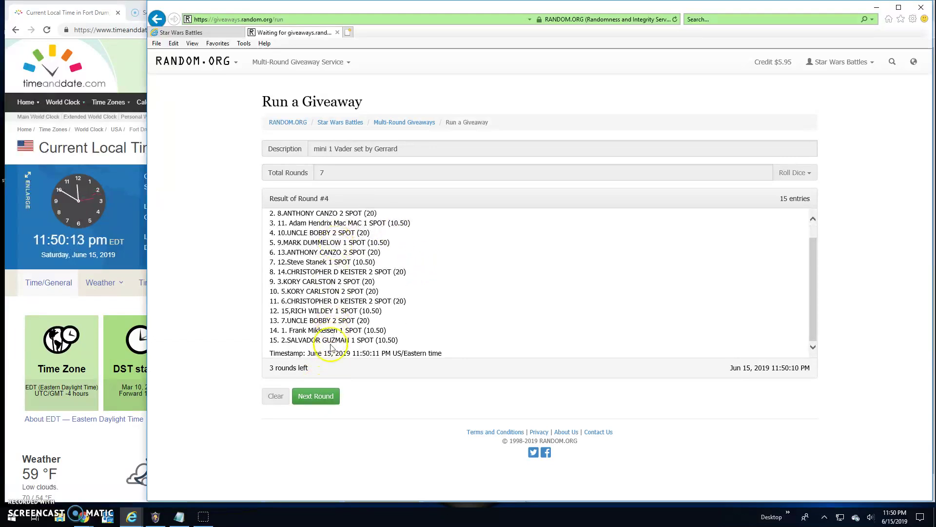
click(315, 396)
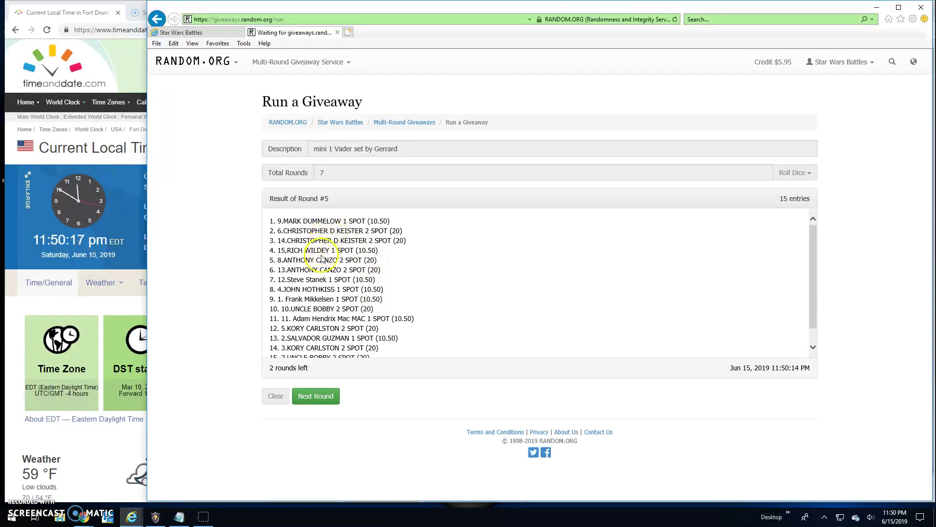
scroll(312, 256, down, 2)
click(315, 396)
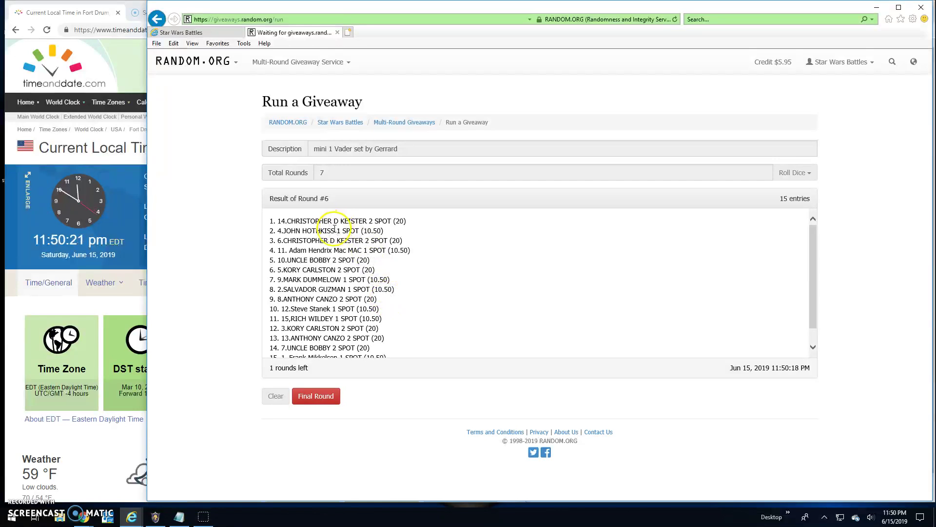
scroll(334, 230, down, 2)
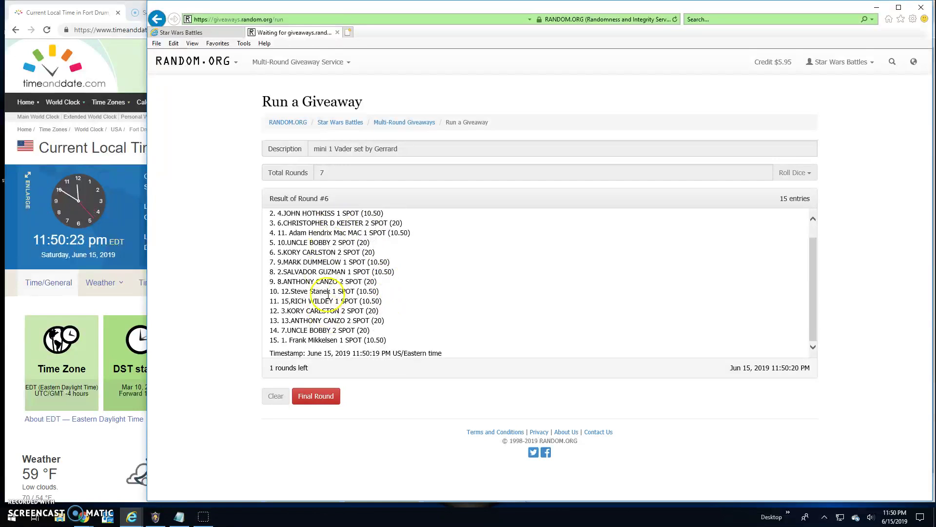
click(183, 32)
text(Final rou)
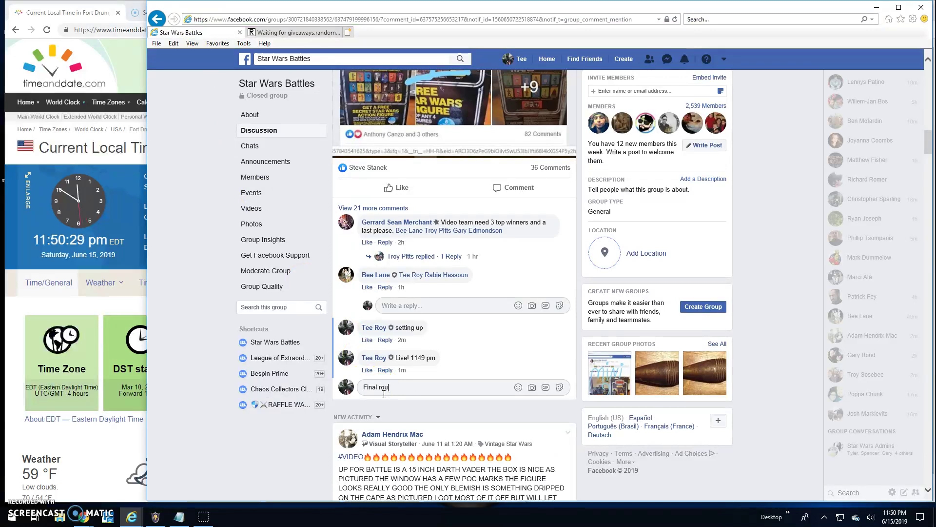
text(nd! good luck!)
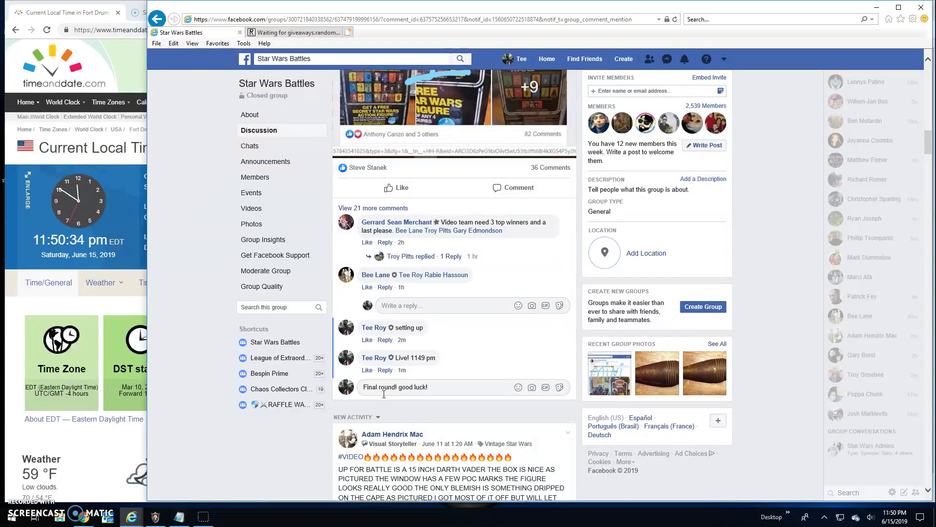
Post 'Final round! good luck!' in the group, then run RANDOM.ORG's seventh, final round
key(Return)
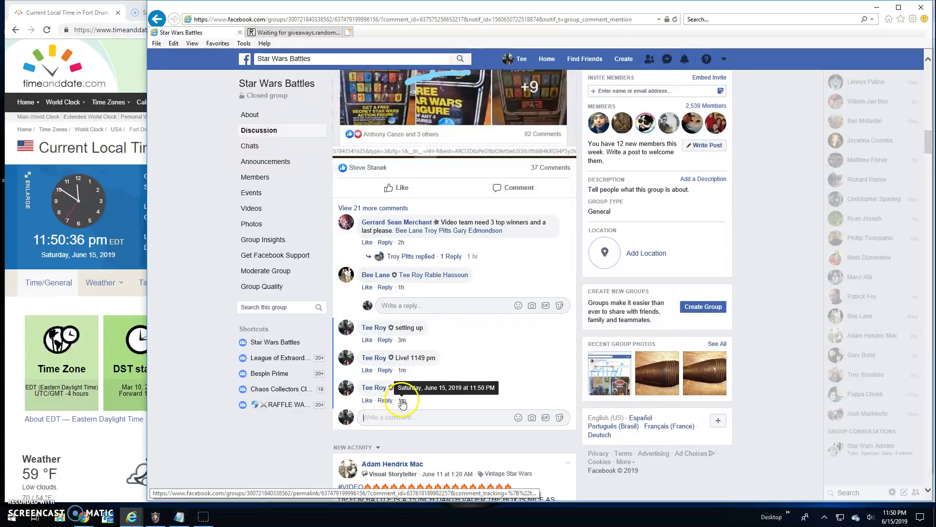
click(291, 33)
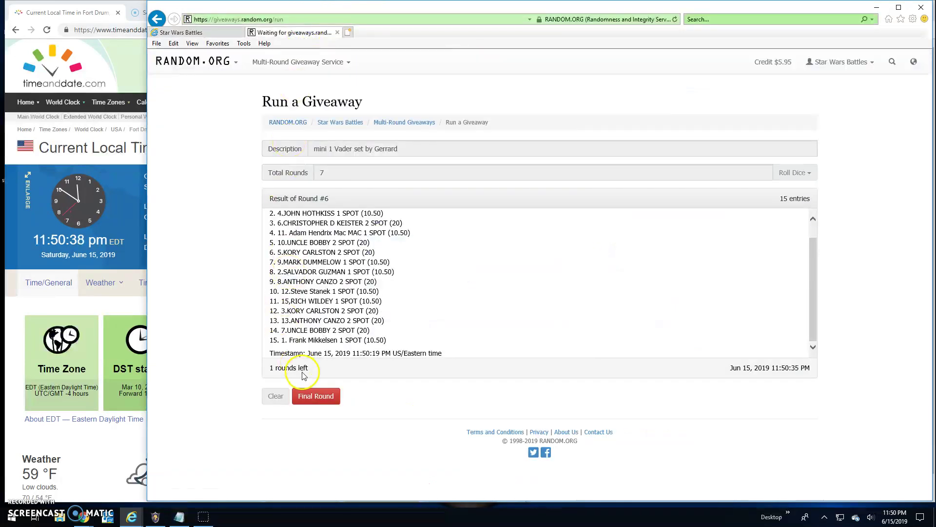
click(314, 396)
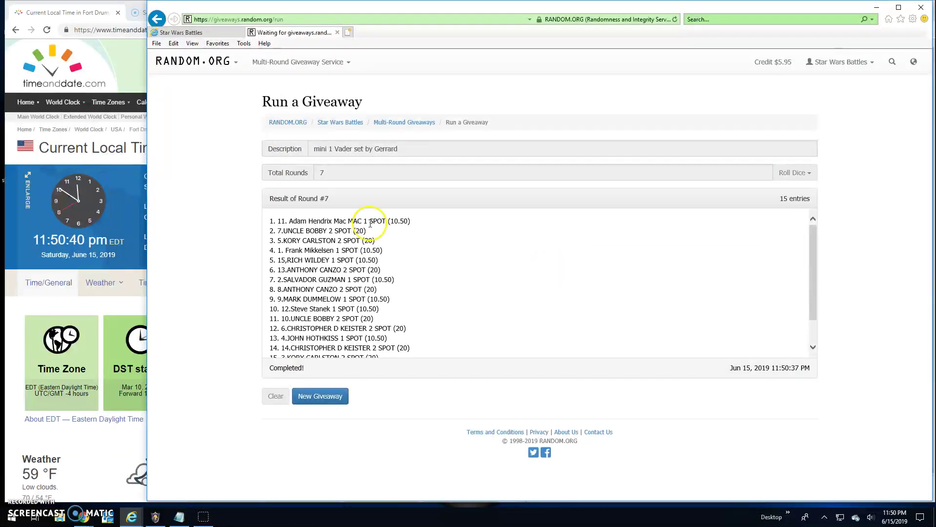
scroll(338, 249, down, 2)
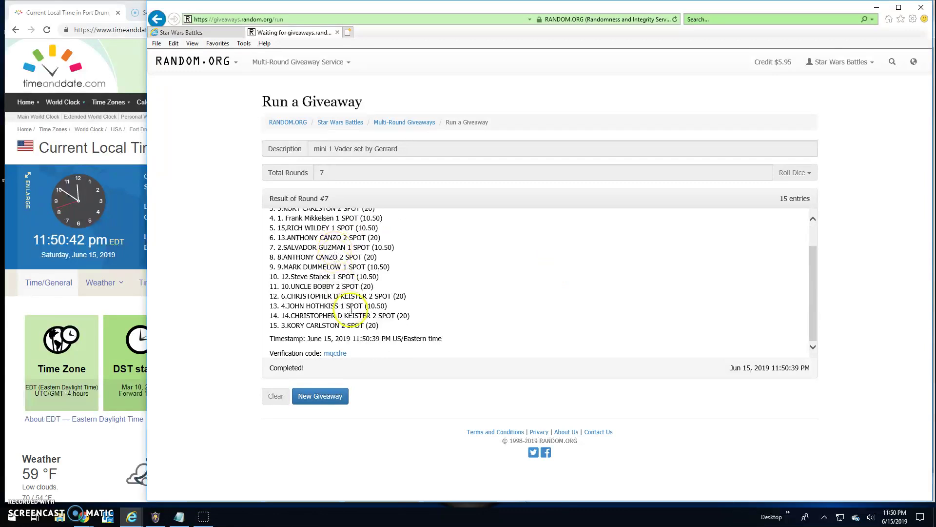
Open verification page mqcdre and highlight the top and bottom Round #7 winner lines
click(335, 353)
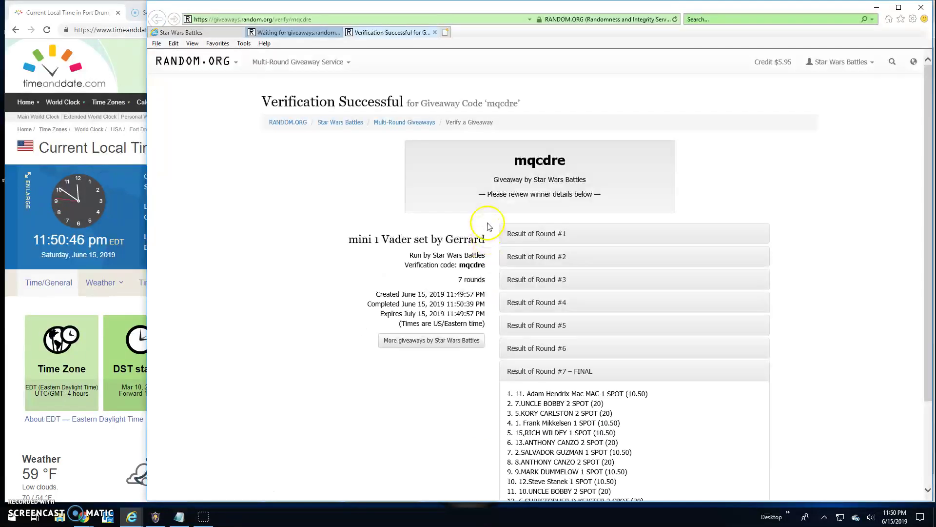
scroll(578, 212, down, 3)
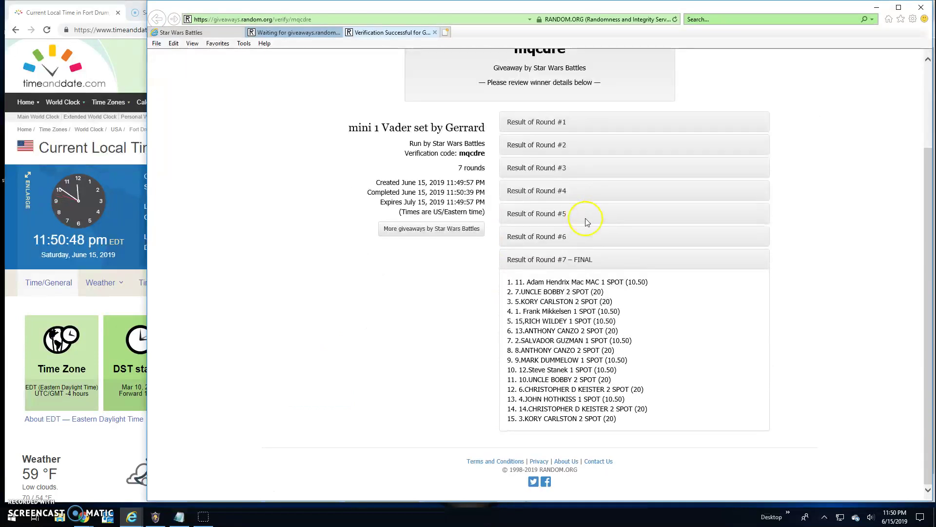
drag(631, 303, 504, 281)
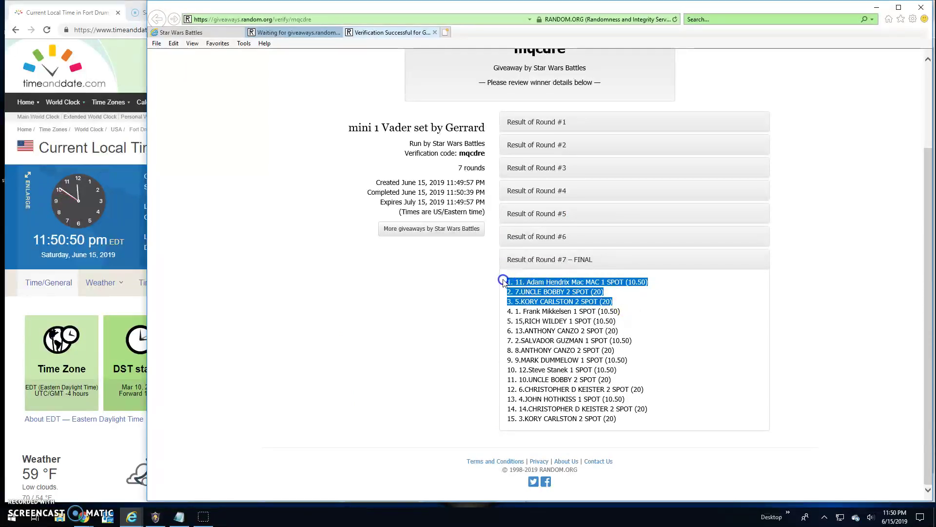
drag(623, 419, 504, 409)
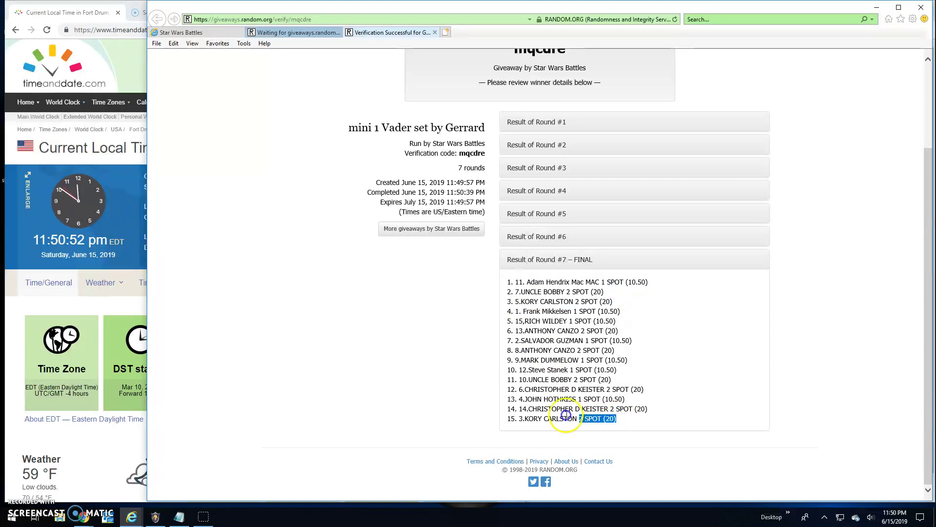
click(463, 364)
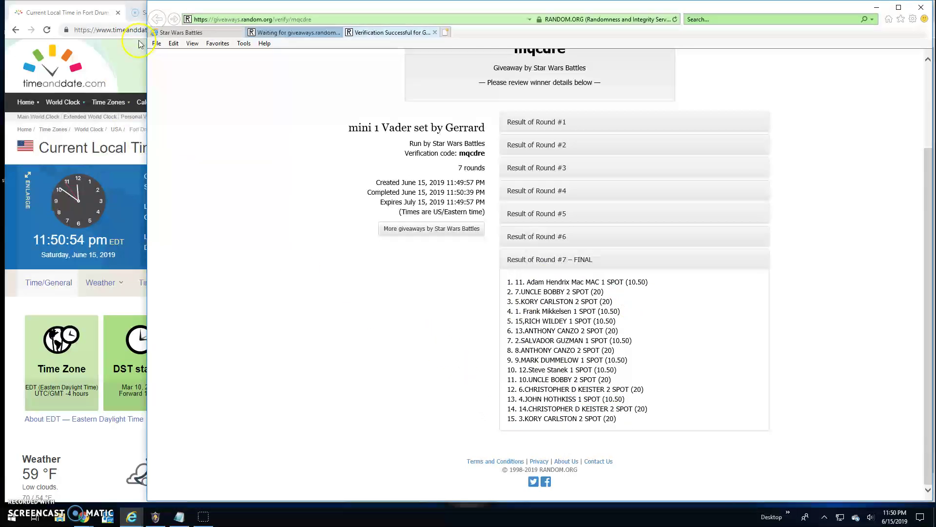
Back on Facebook, post 'Done! 1151 pm' under the giveaway post
click(183, 32)
scroll(276, 229, down, 2)
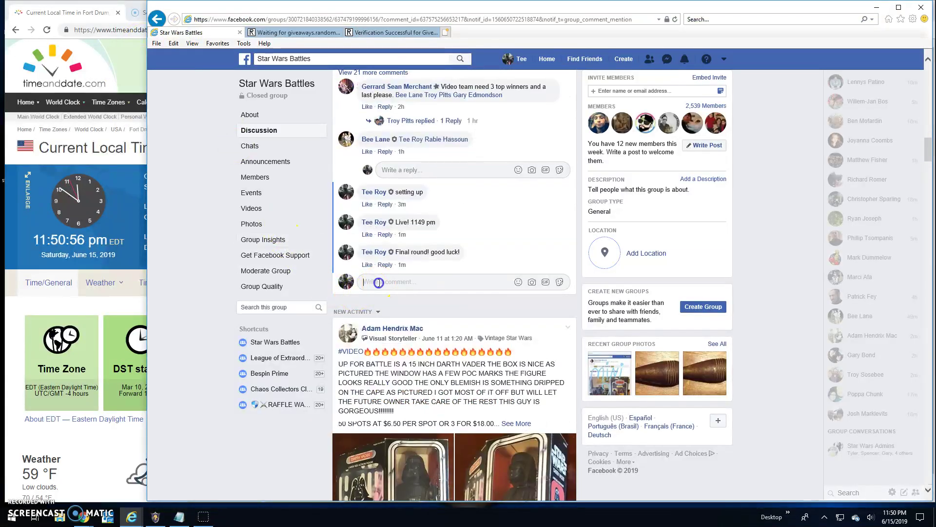
text(Done! 1151 pm)
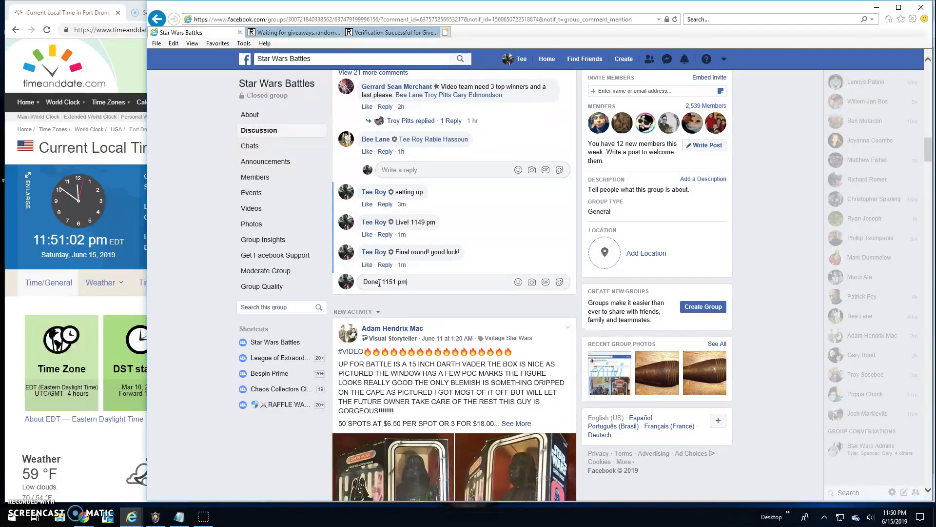
key(Return)
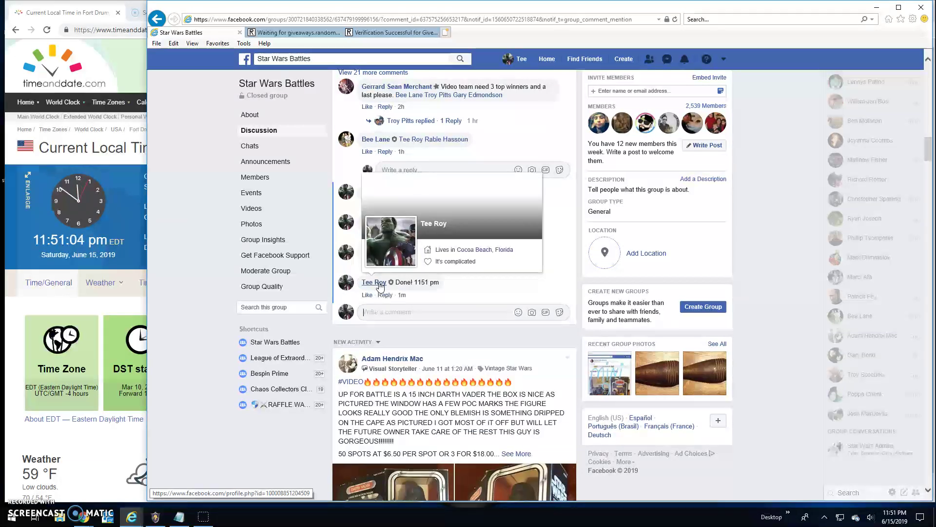